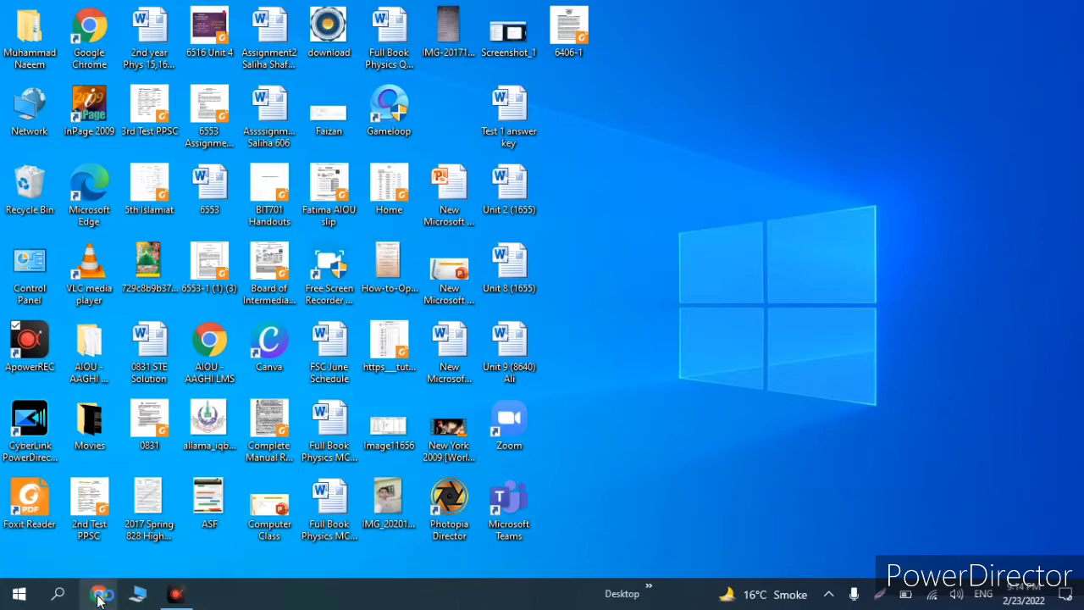
# Step: Launch Google Chrome from the taskbar
pyautogui.click(99, 593)
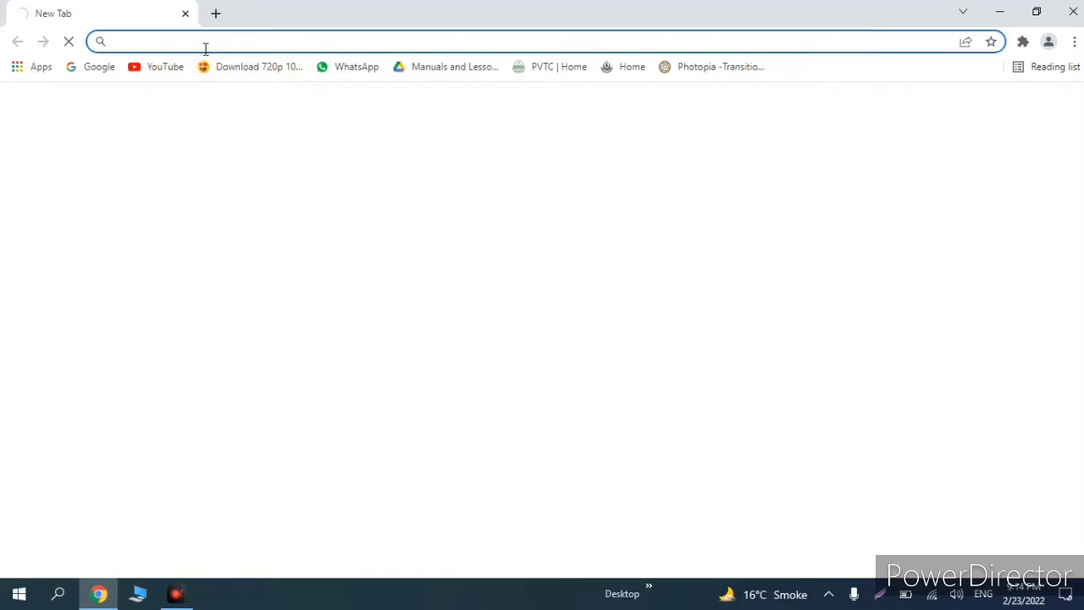
# Step: Go to the assignment.aiou.edu.pk AAGHI LMS portal via the 'ass' address-bar suggestion
pyautogui.click(152, 45)
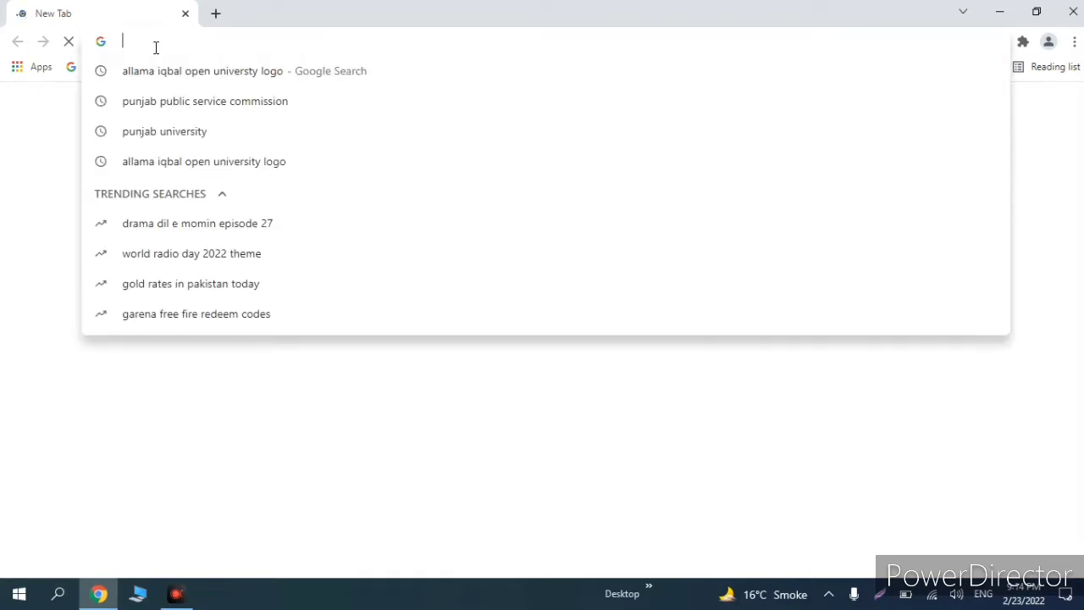
pyautogui.write('ass')
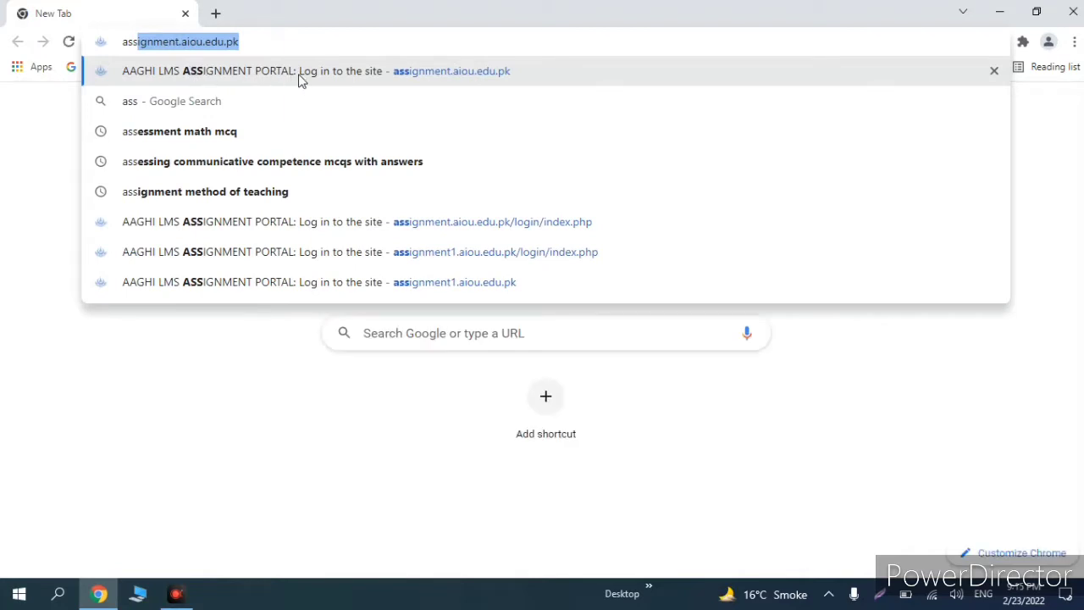
pyautogui.click(364, 76)
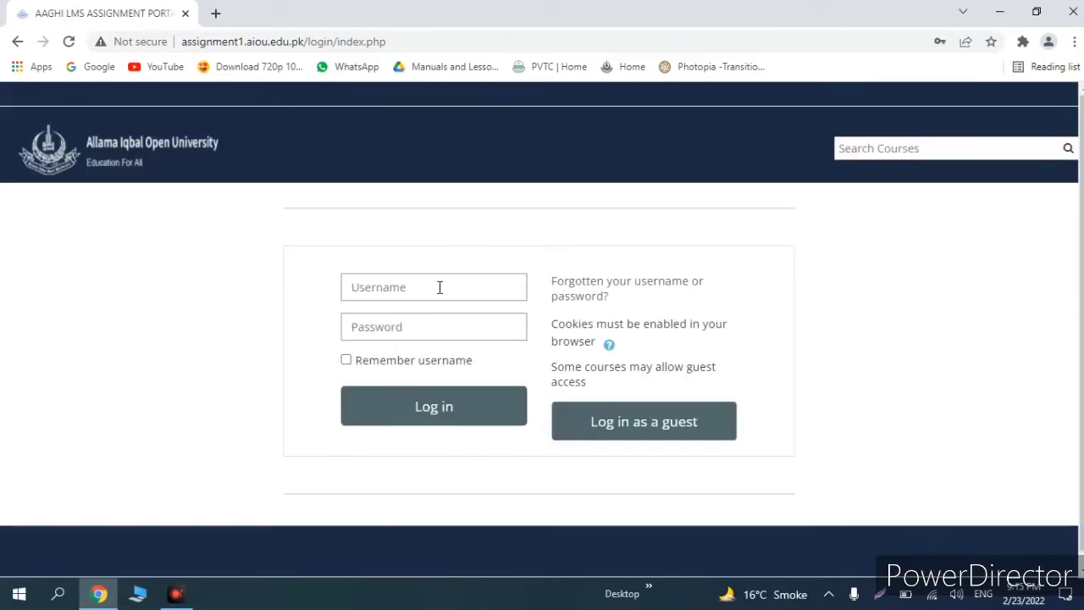
# Step: Log in with the student e-mail username and the account password
pyautogui.click(440, 290)
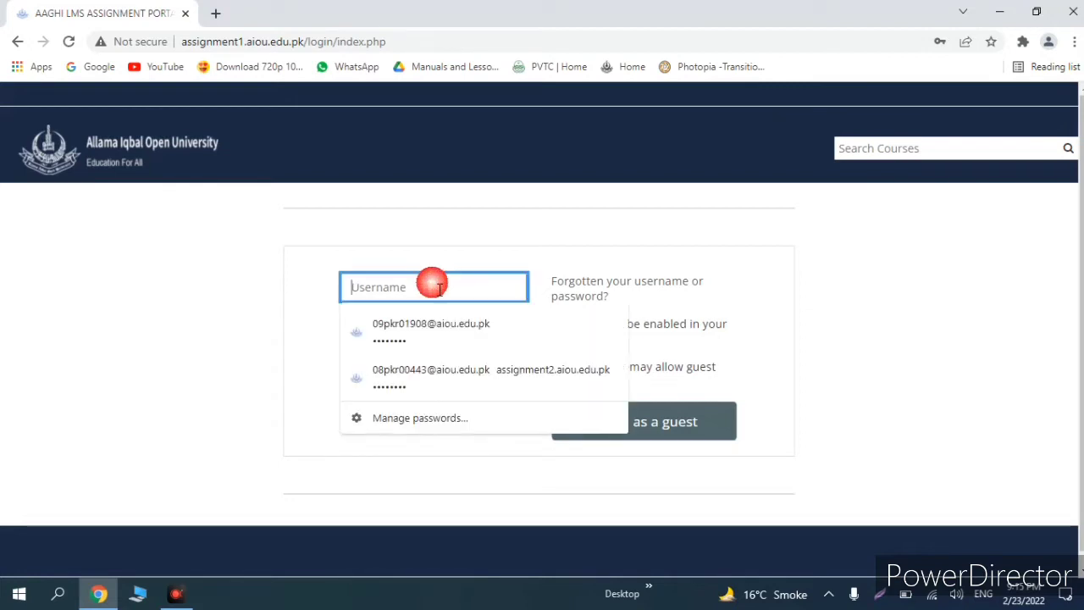
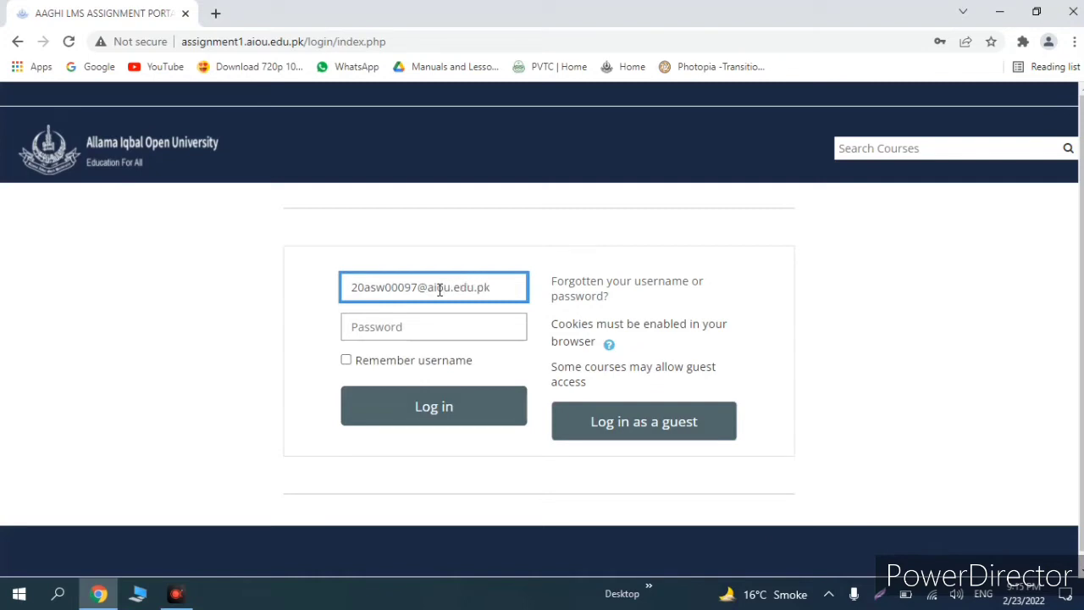
pyautogui.press('Tab')
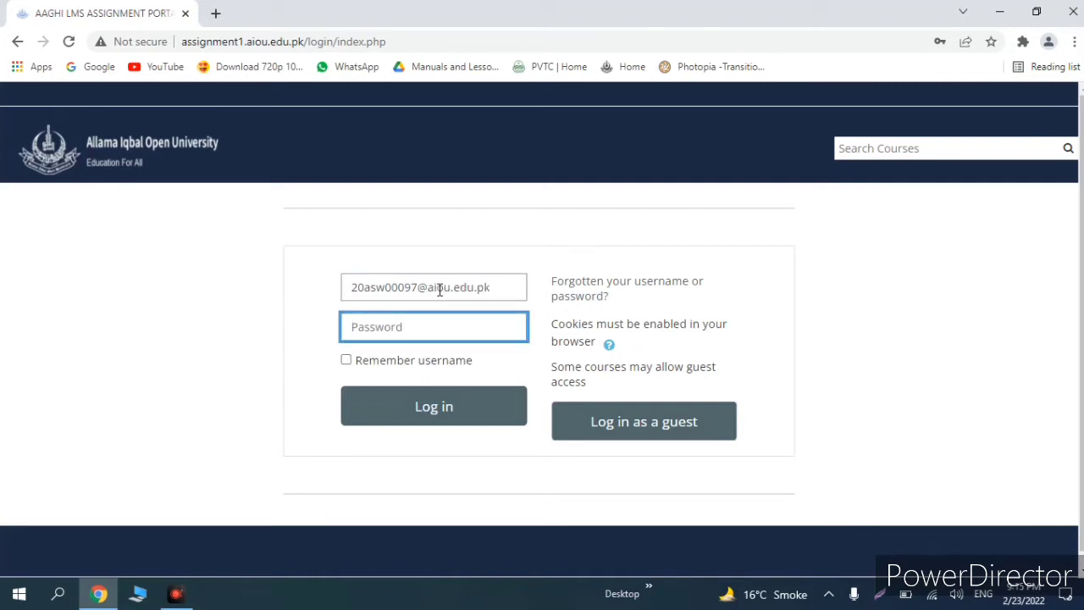
pyautogui.click(439, 323)
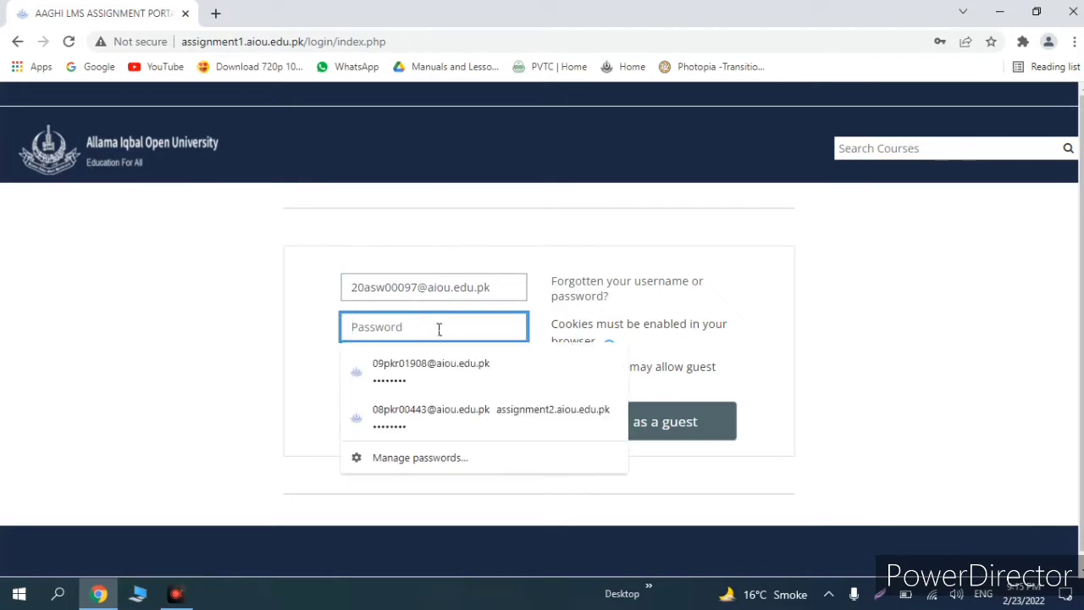
pyautogui.write('••')
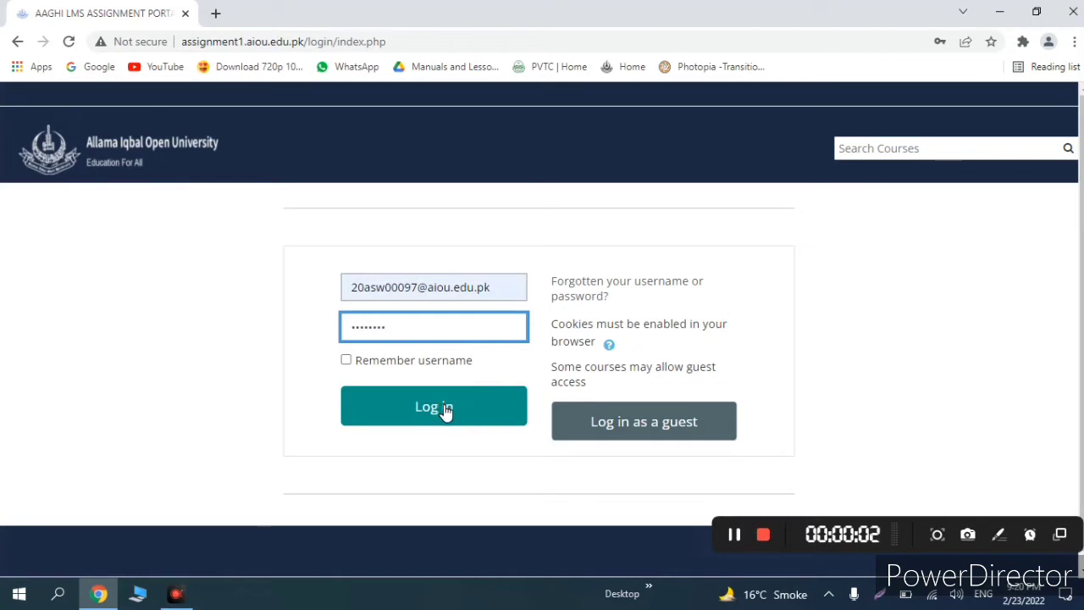
pyautogui.click(440, 409)
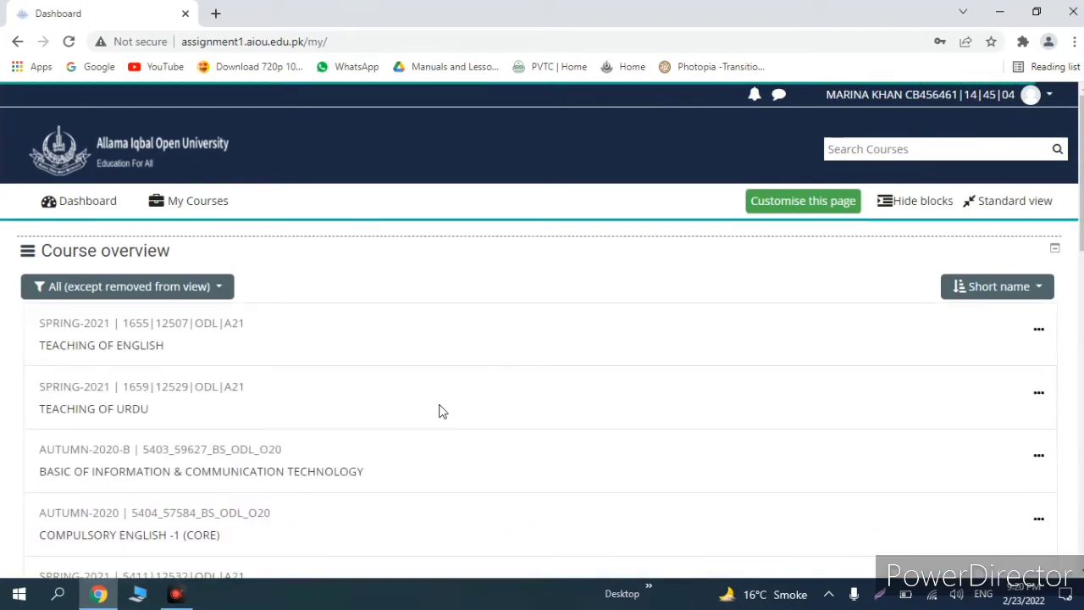
# Step: Find CURRICULUM DEVELOPMENT in the Dashboard's Course overview and open it
pyautogui.scroll(-3, 369, 407)
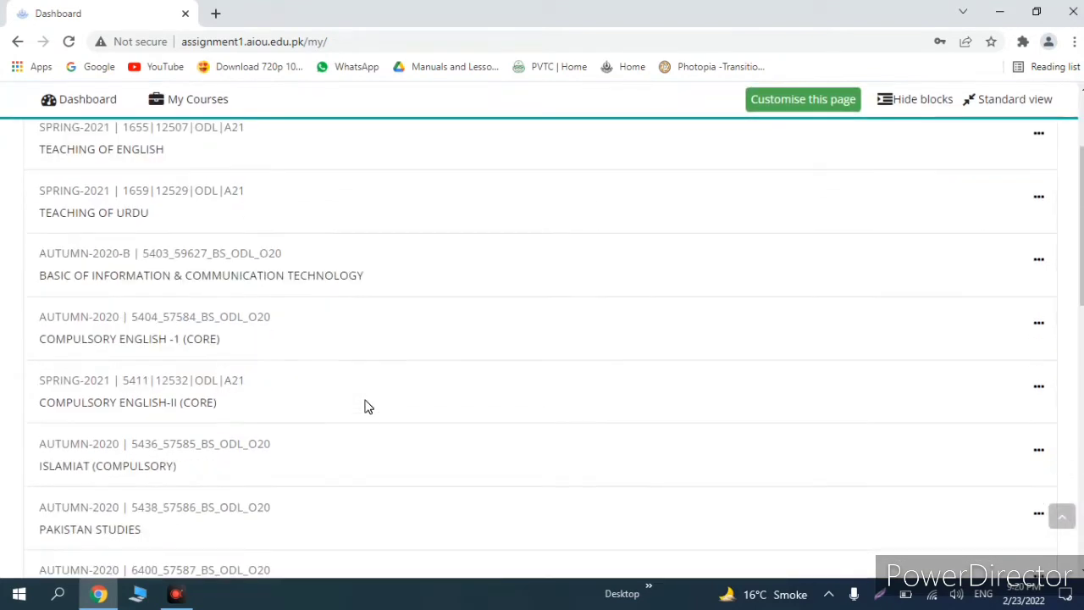
pyautogui.scroll(-3, 369, 407)
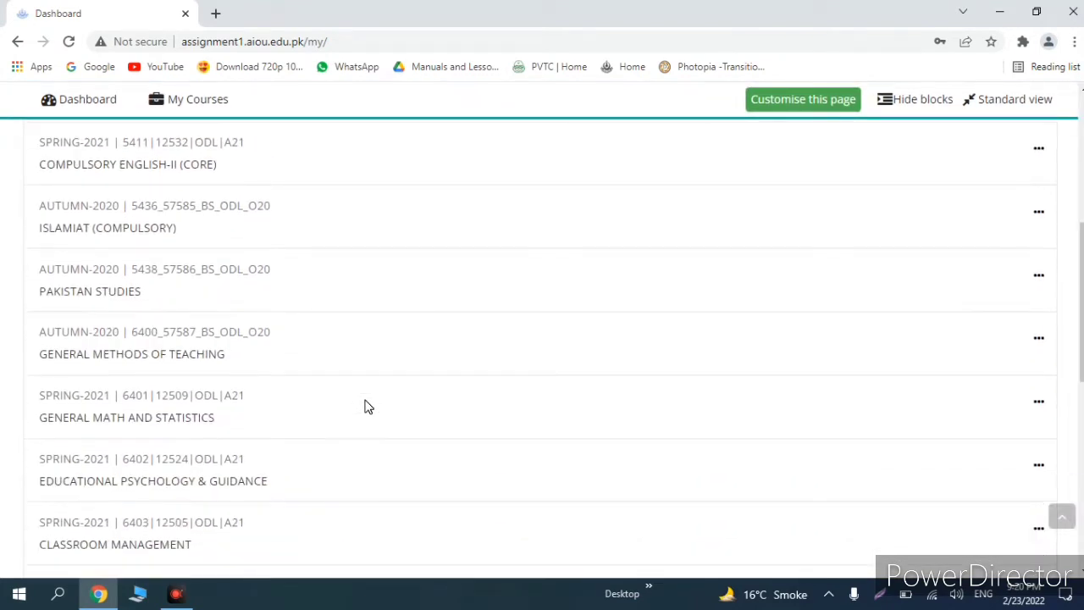
pyautogui.scroll(-2, 368, 407)
pyautogui.scroll(-2, 368, 408)
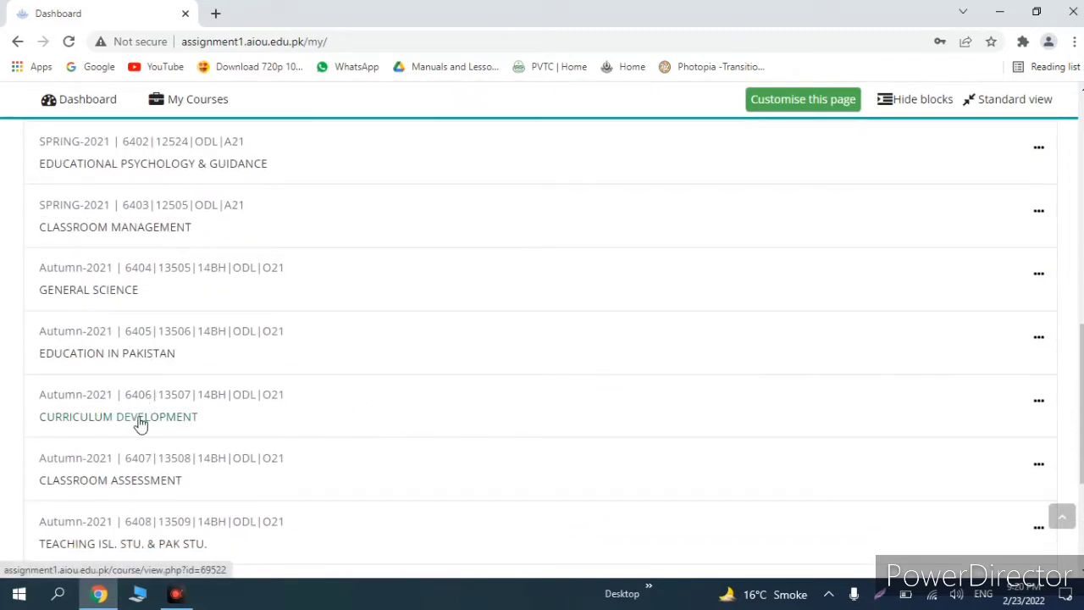
pyautogui.click(139, 420)
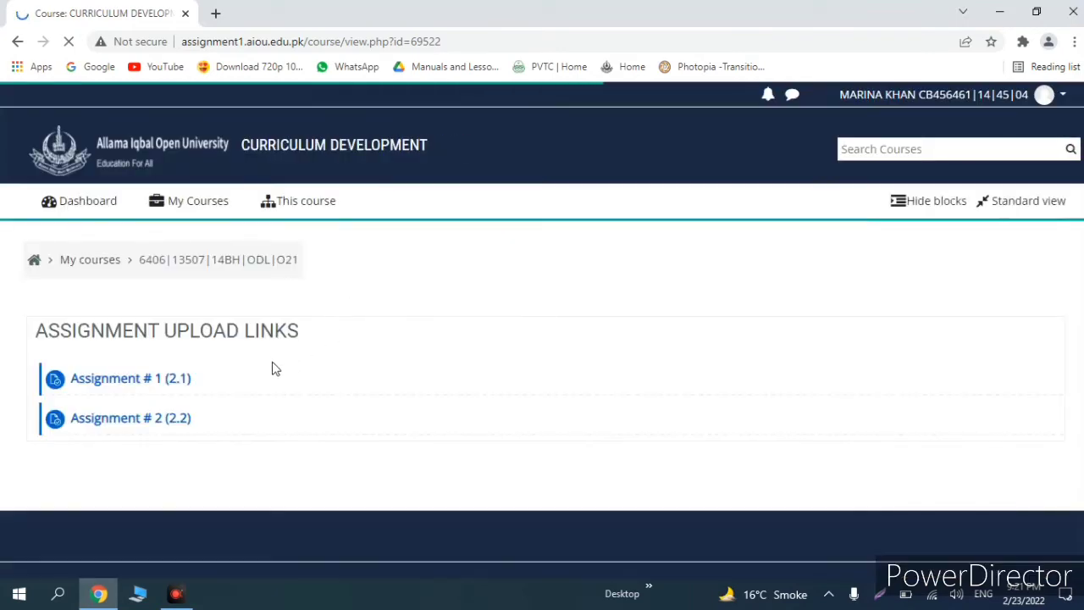
# Step: Open Assignment # 1 (2.1) and begin a new submission with Add submission
pyautogui.click(131, 382)
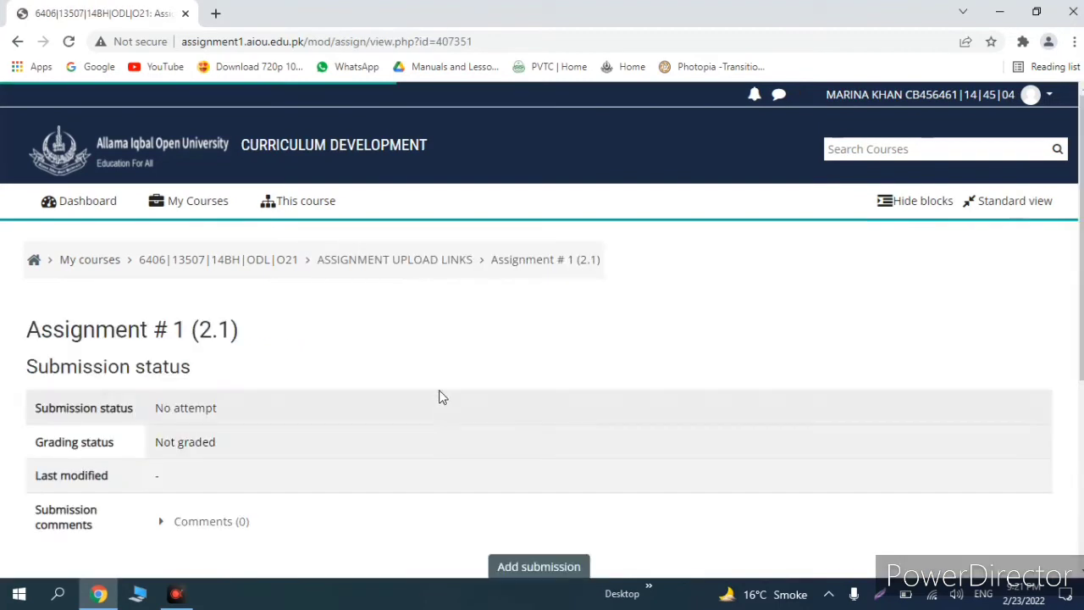
pyautogui.scroll(-3, 467, 428)
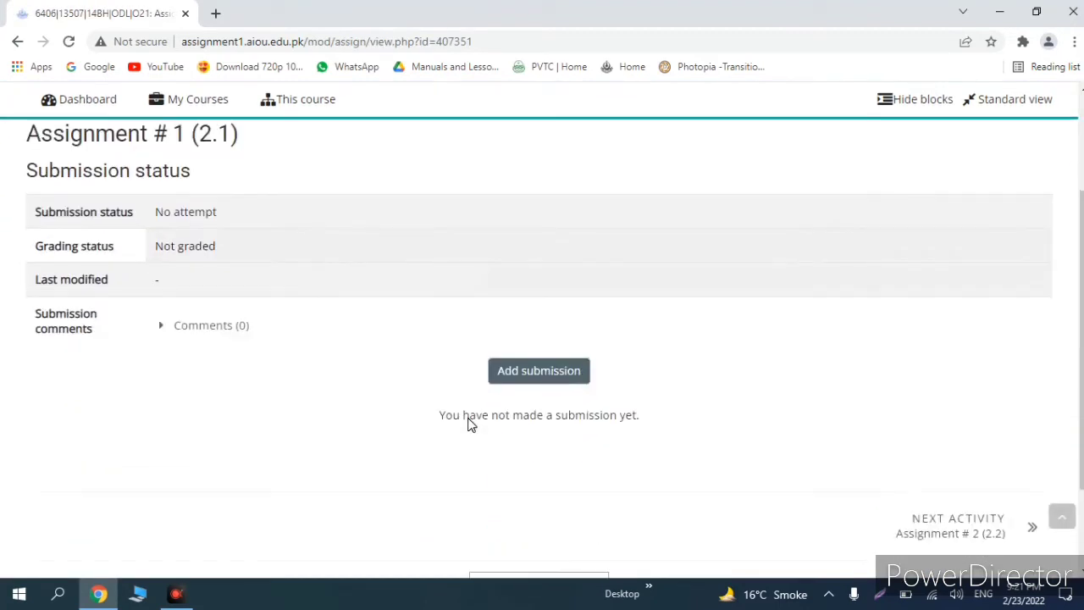
pyautogui.scroll(2, 461, 431)
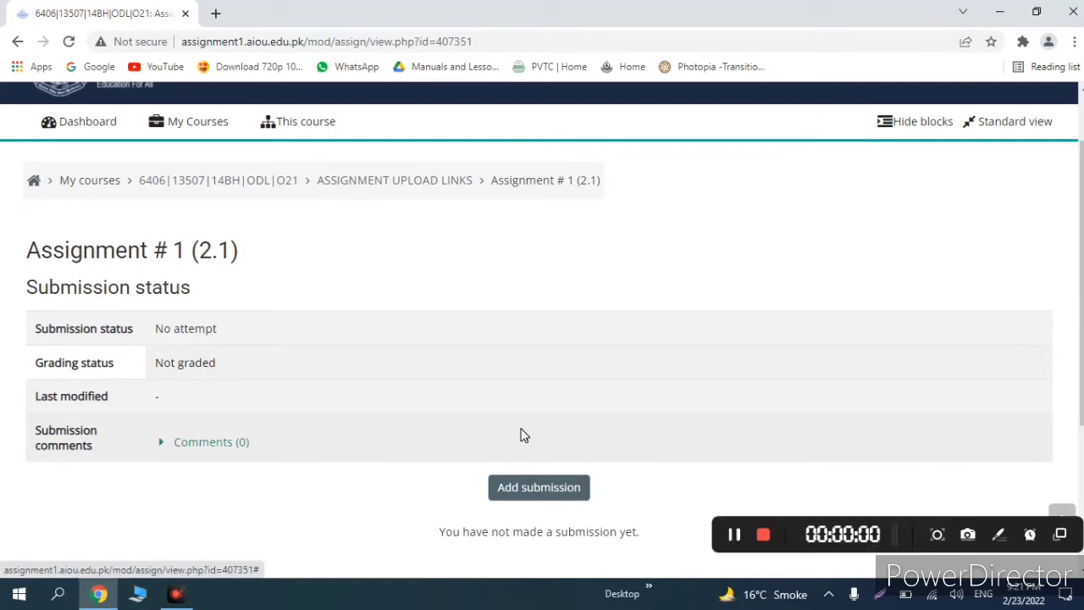
pyautogui.click(513, 485)
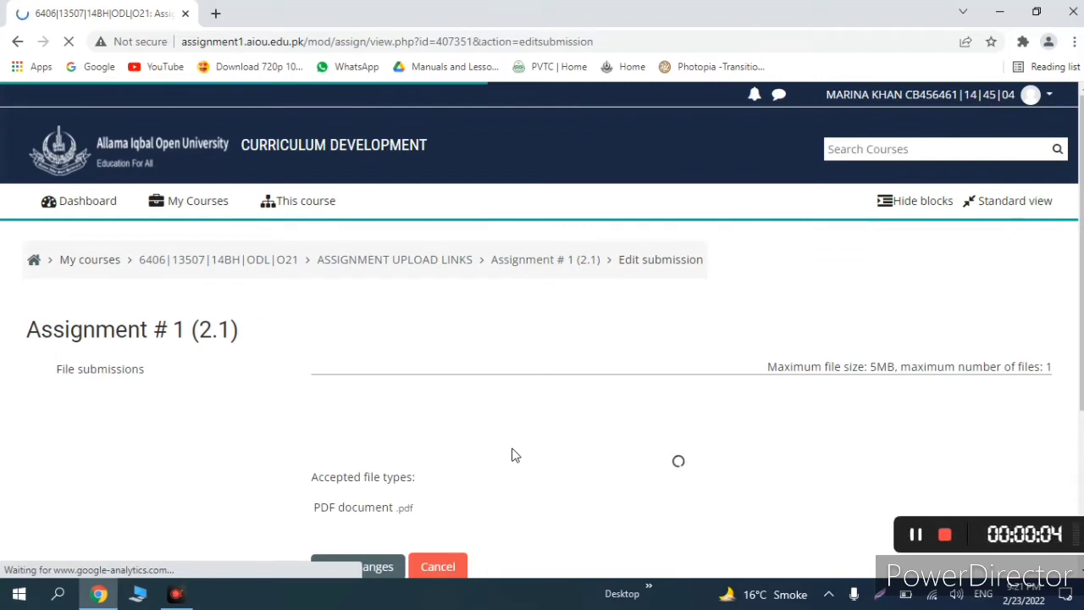
# Step: Open the File picker from the Edit submission page's Add file button
pyautogui.scroll(-1, 511, 455)
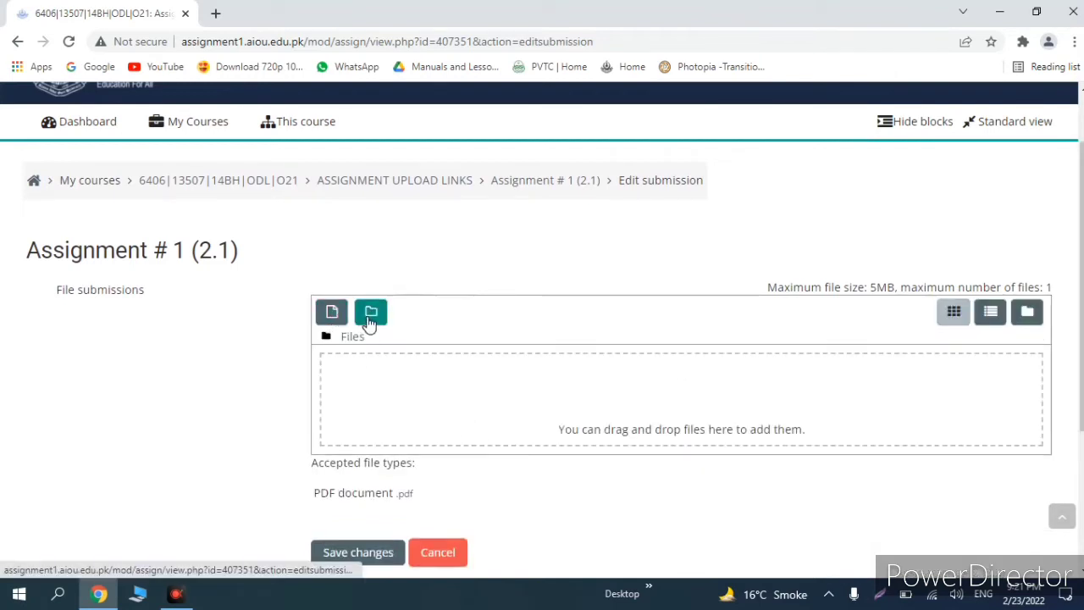
pyautogui.click(333, 315)
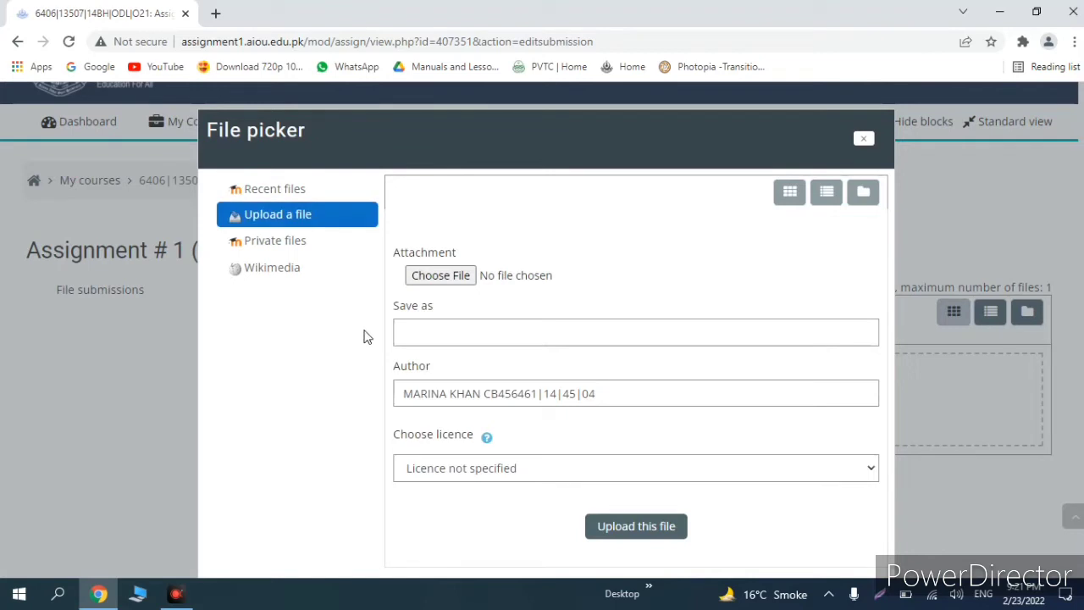
# Step: Pick 6406-1.pdf from the Desktop and upload it to the submission
pyautogui.click(439, 277)
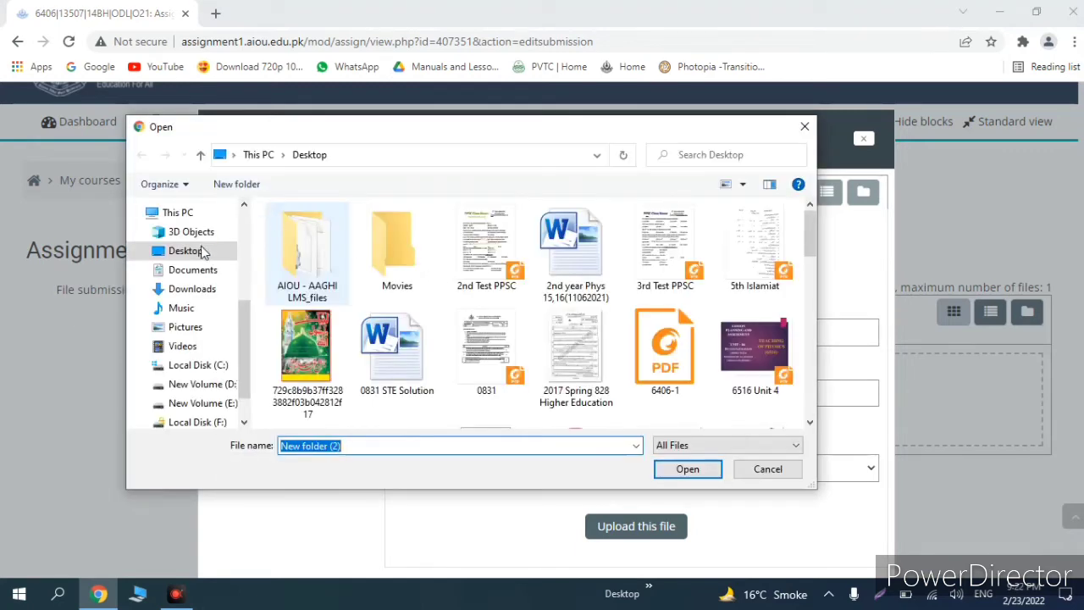
pyautogui.click(663, 356)
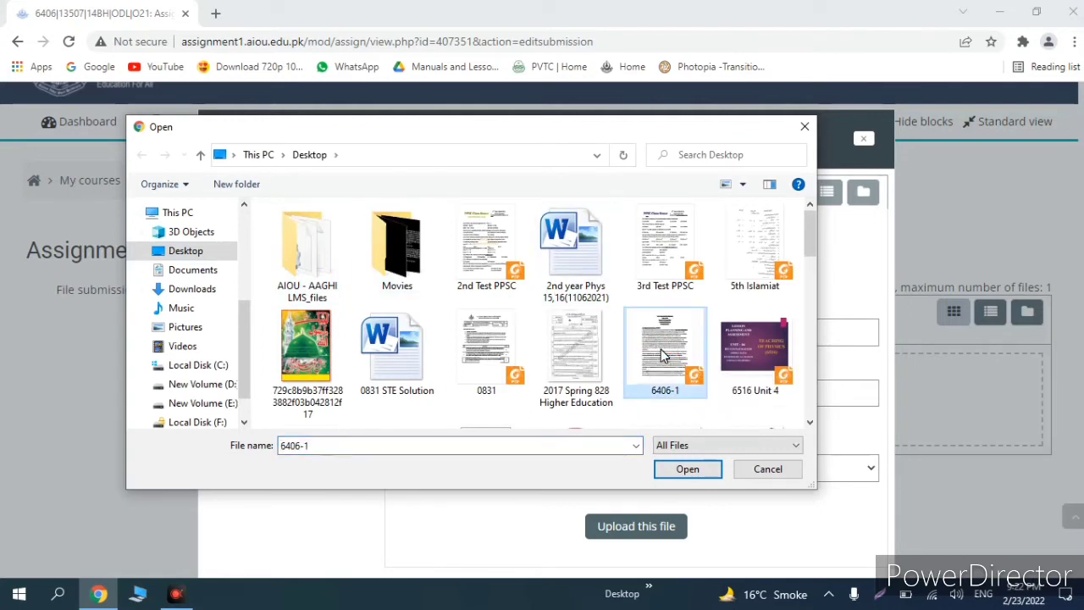
pyautogui.click(671, 472)
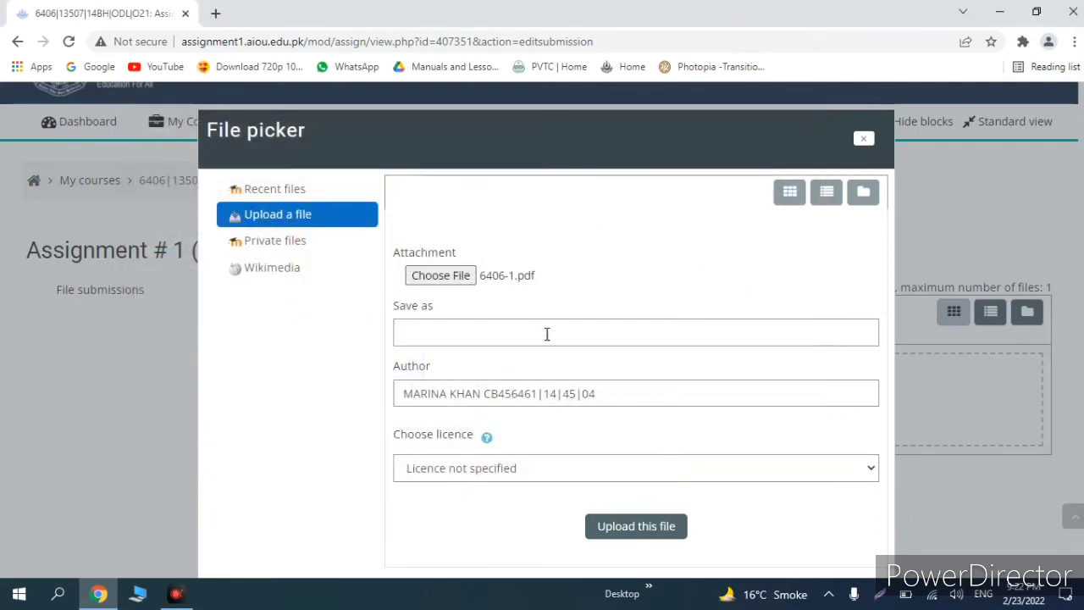
pyautogui.click(642, 522)
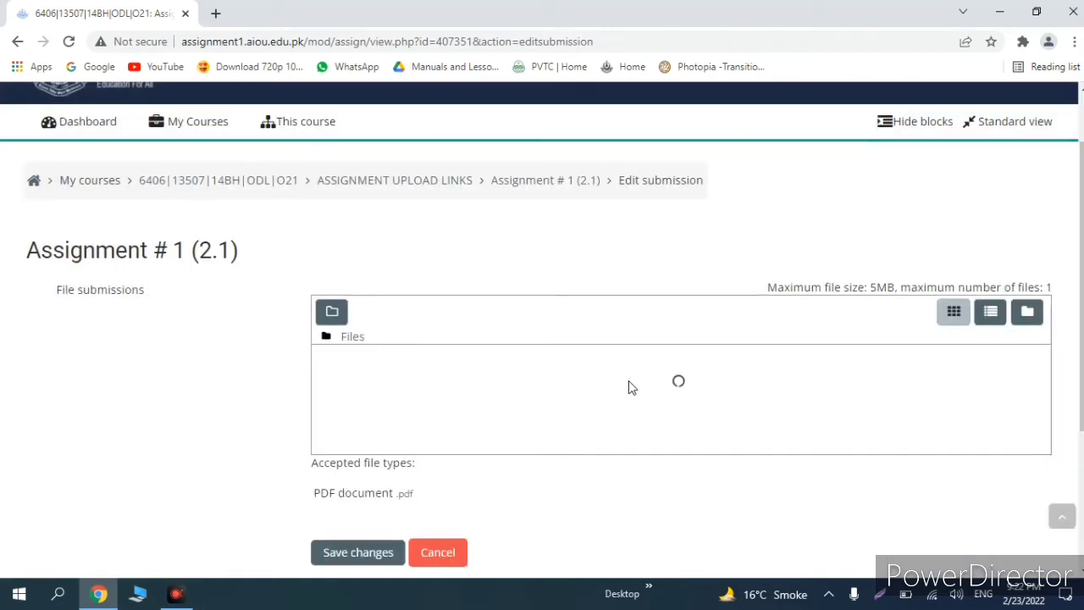
# Step: Save changes so 6406-1.pdf is listed as a Draft (not submitted)
pyautogui.scroll(-1, 628, 387)
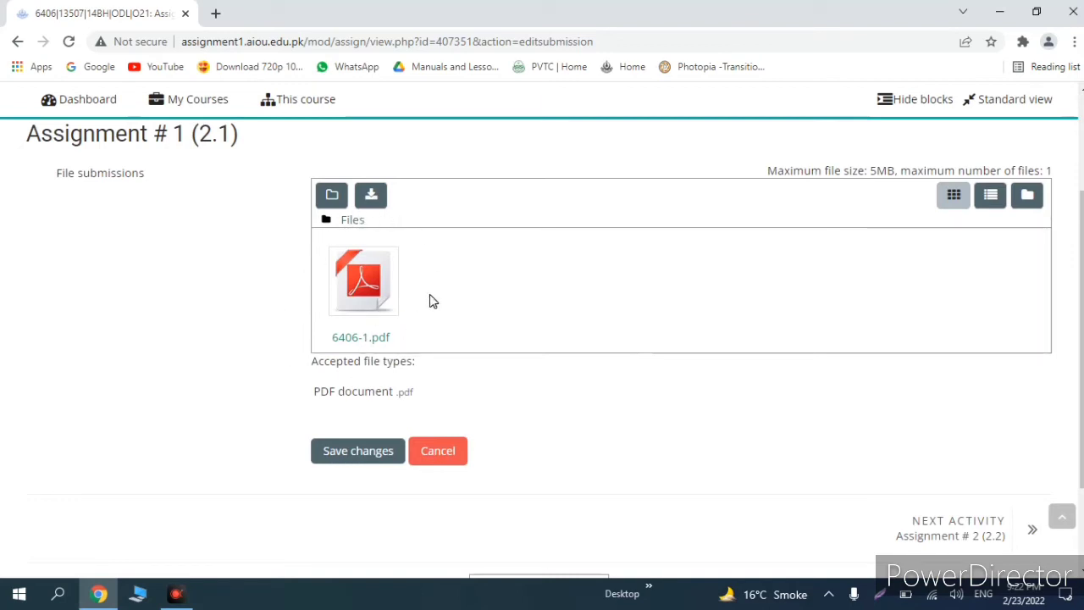
pyautogui.click(366, 452)
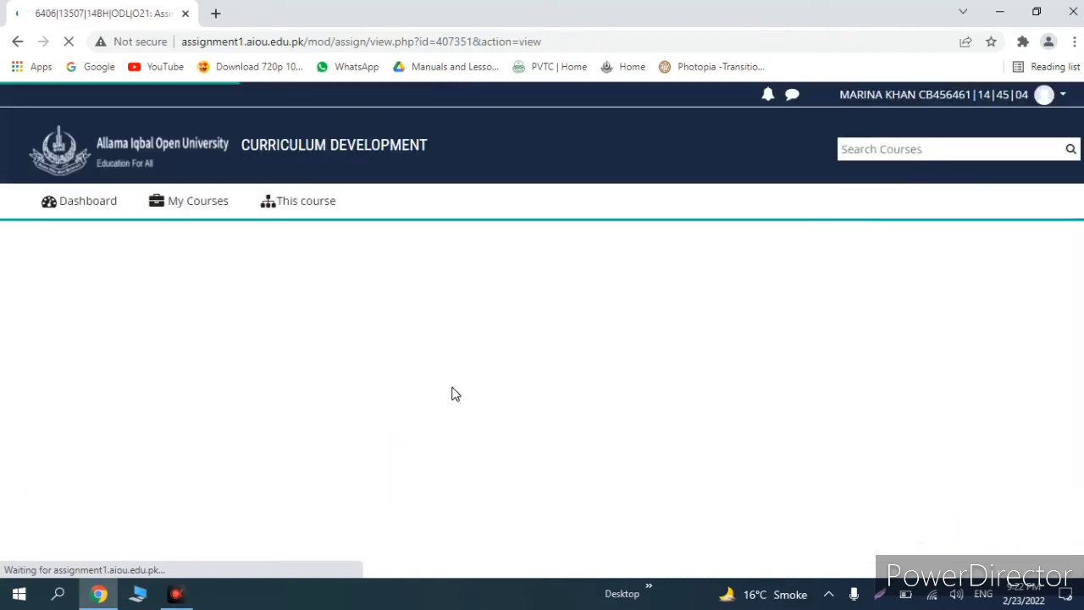
pyautogui.scroll(-3, 479, 423)
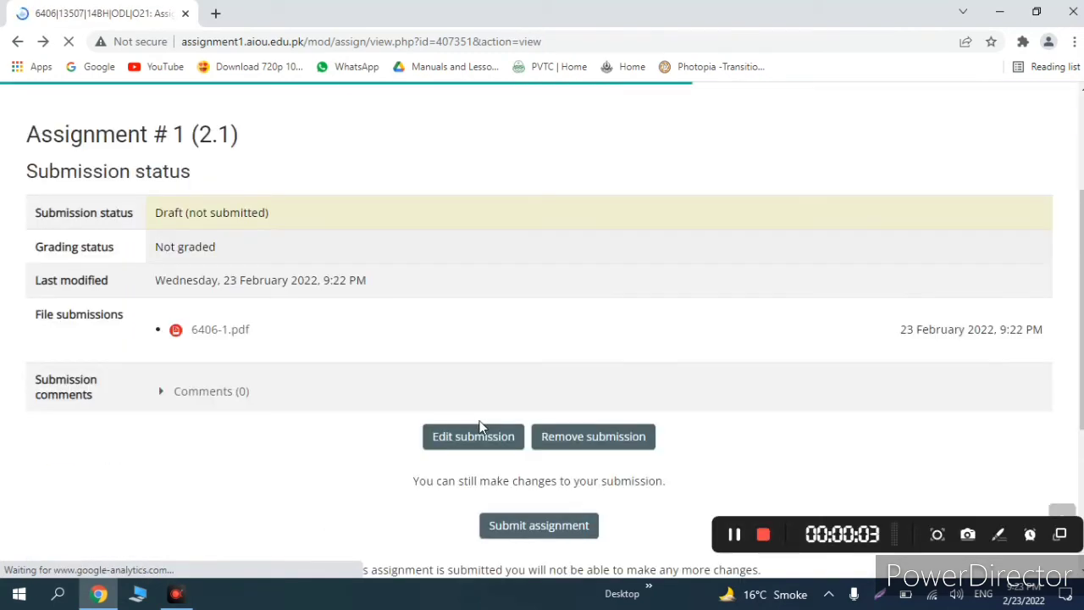
pyautogui.scroll(-1, 532, 495)
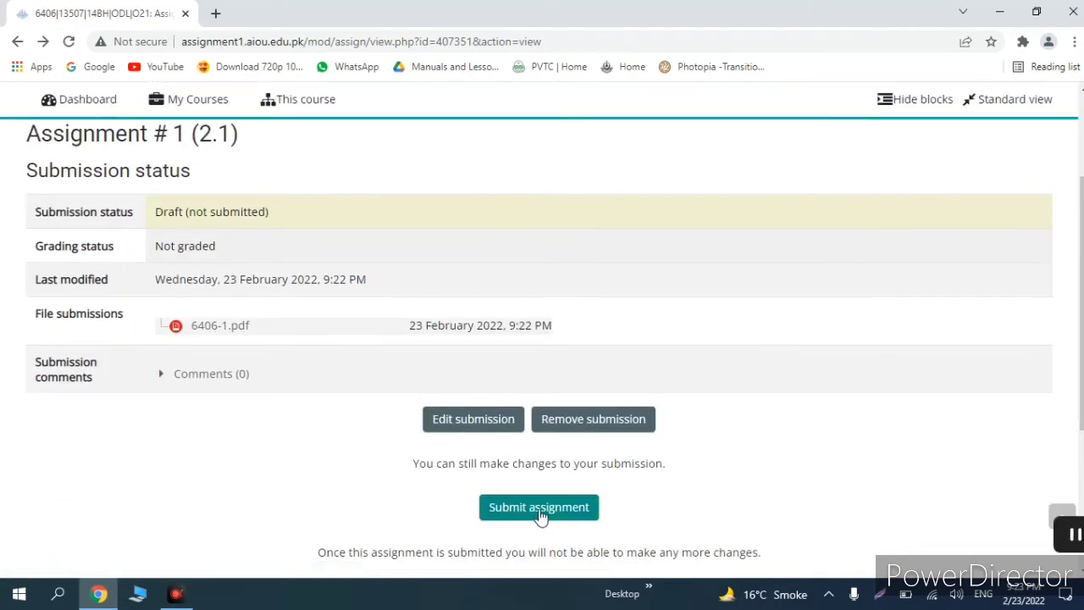
# Step: Submit Assignment # 1 (2.1), confirm with Continue, and review its Submitted for grading status
pyautogui.click(543, 508)
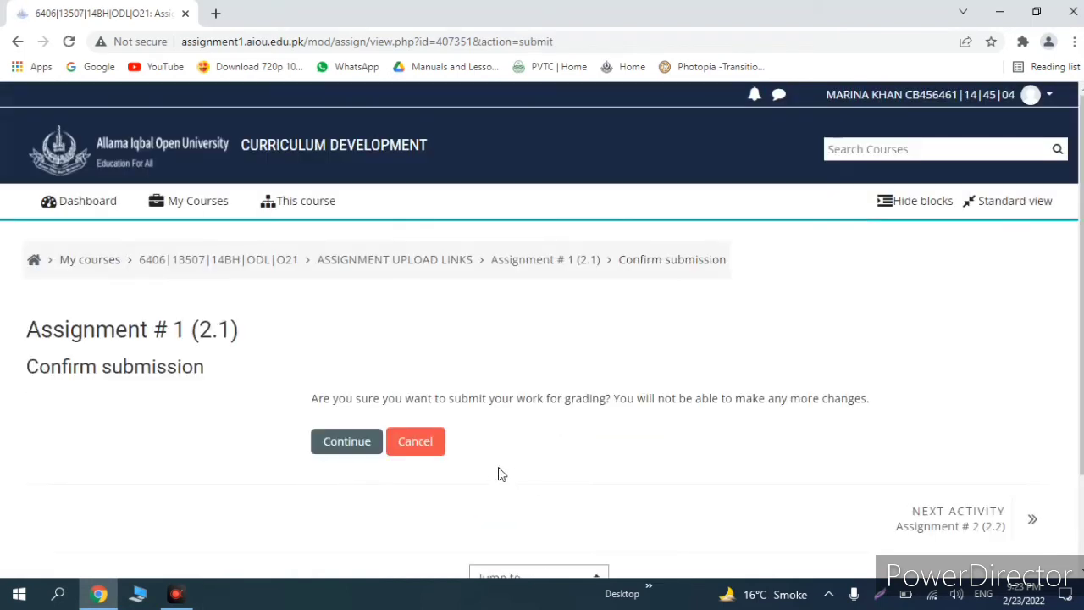
pyautogui.click(342, 449)
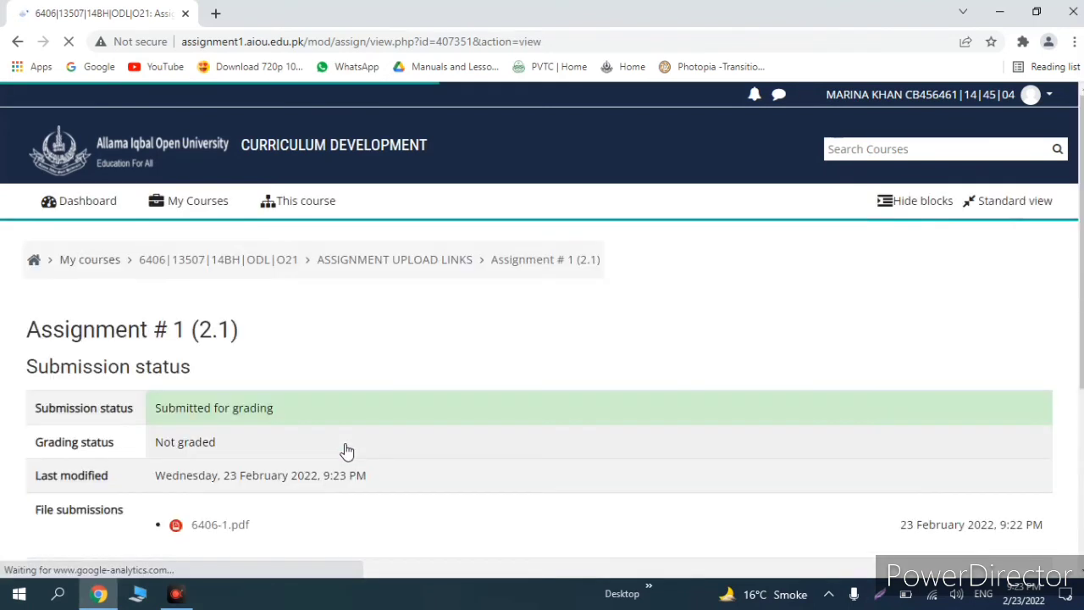
pyautogui.scroll(-3, 344, 436)
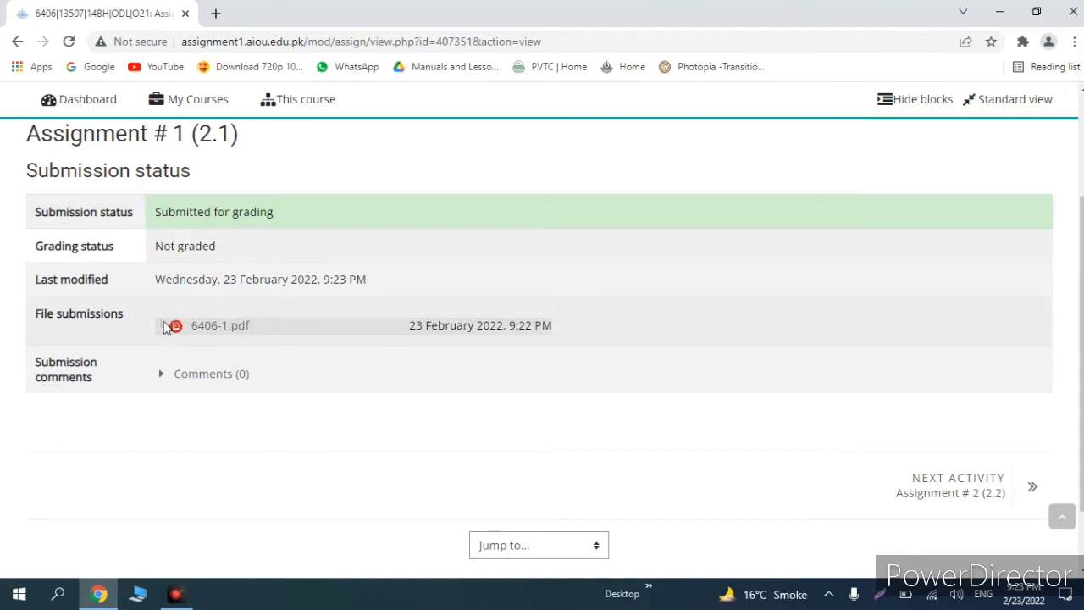
pyautogui.scroll(-1, 285, 343)
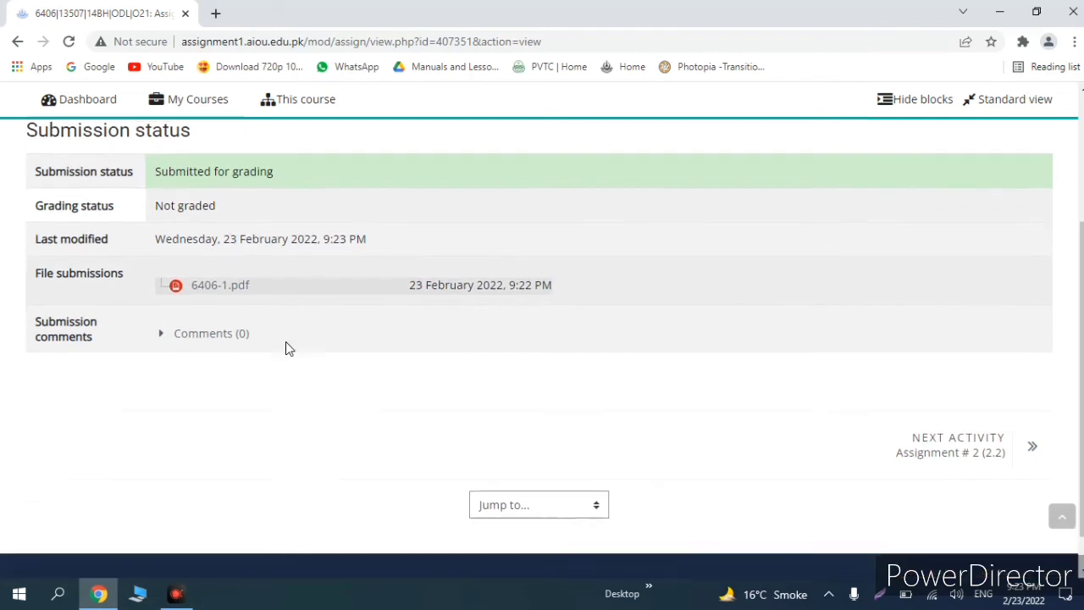
pyautogui.scroll(3, 286, 343)
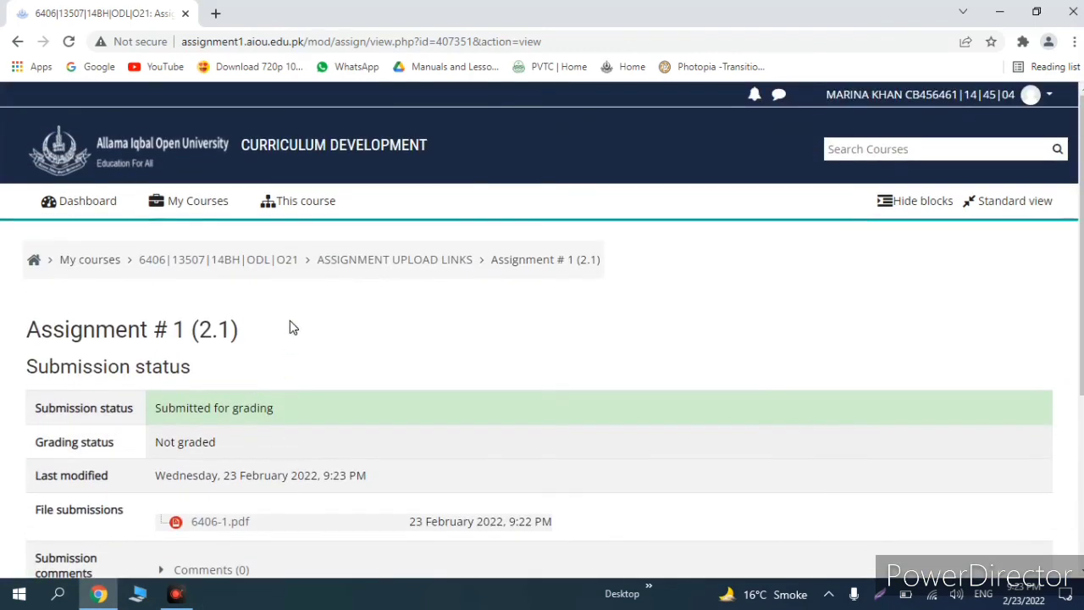
pyautogui.scroll(-1, 286, 331)
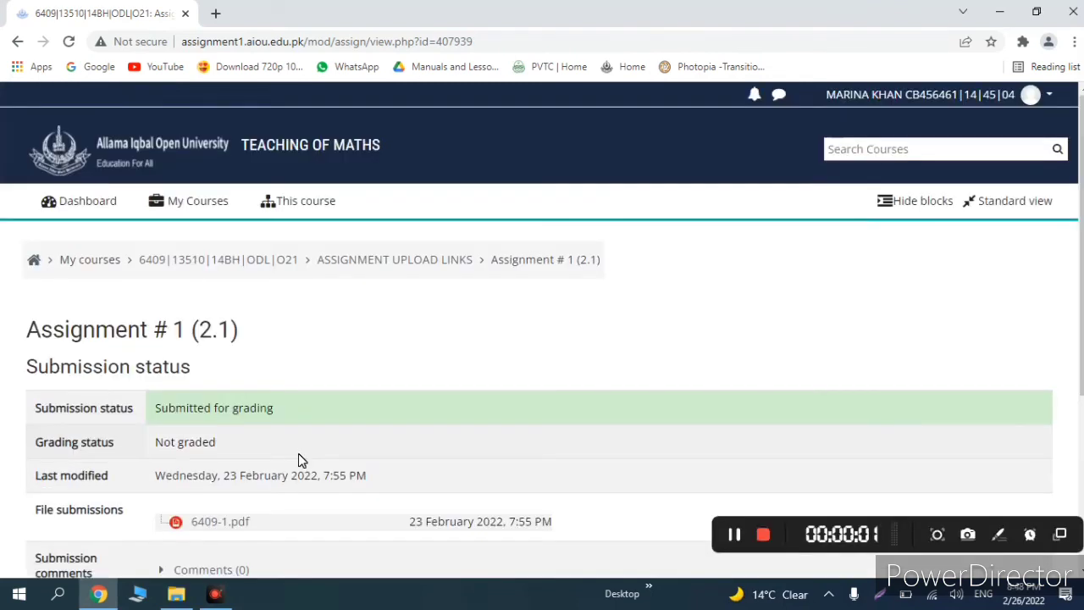
# Step: Return to the Dashboard and log out from the top-right user menu
pyautogui.scroll(-1, 298, 458)
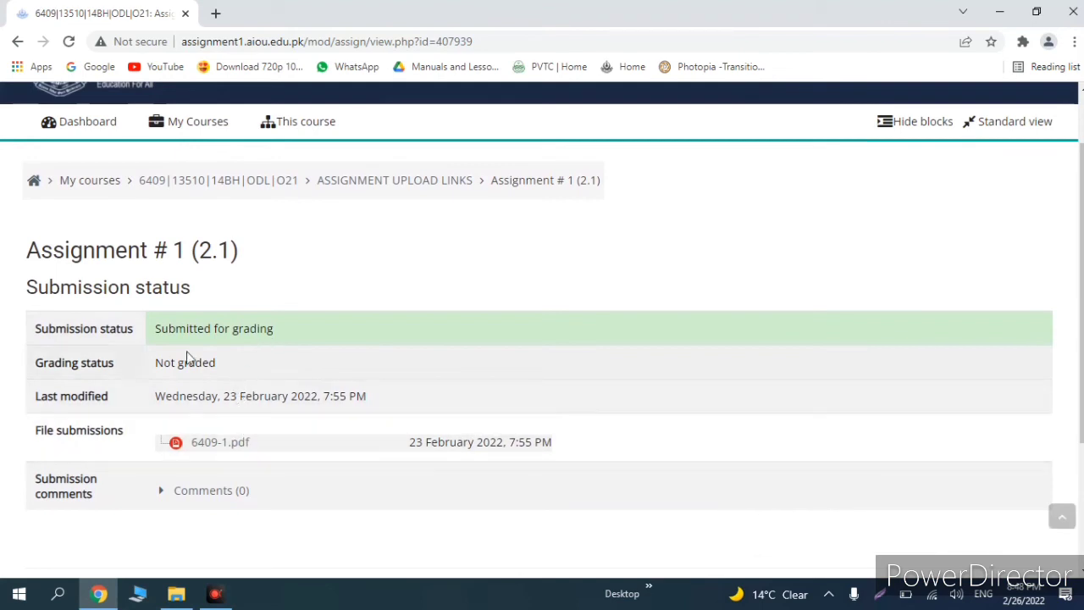
pyautogui.scroll(1, 176, 339)
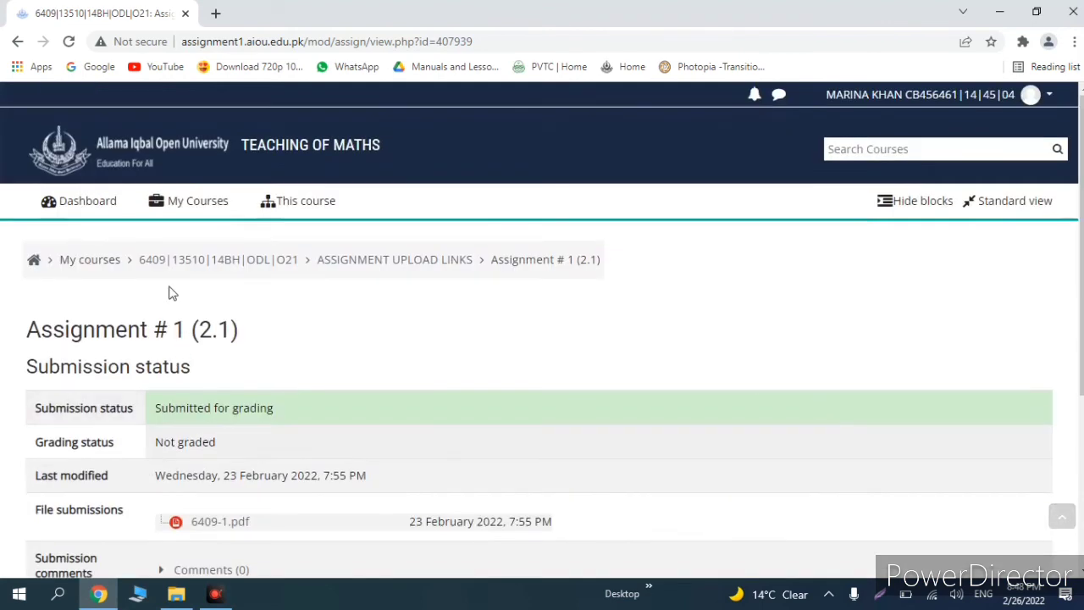
pyautogui.click(92, 208)
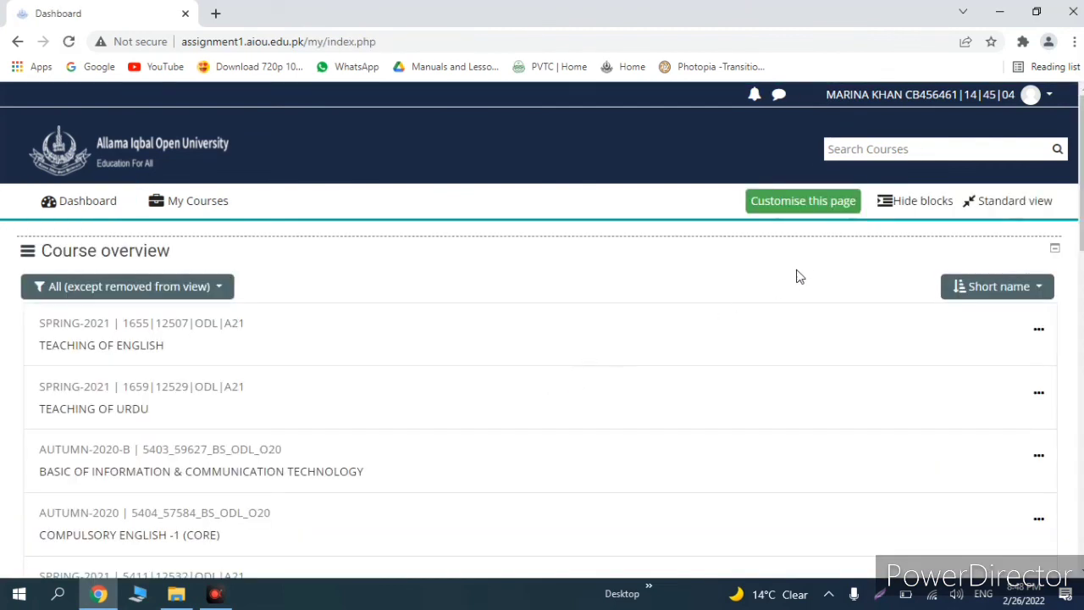
pyautogui.click(1055, 104)
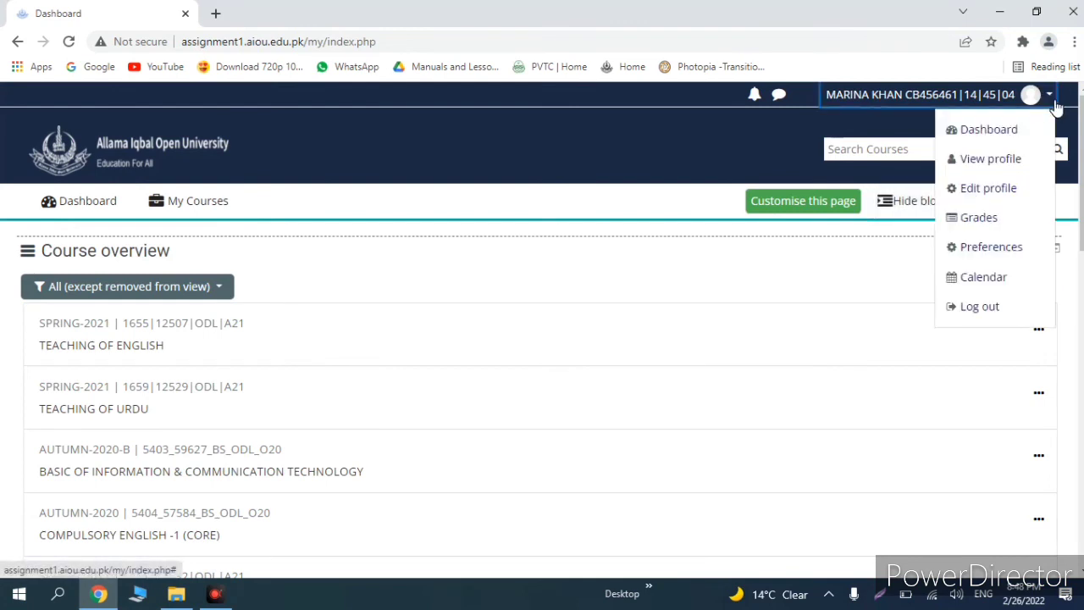
pyautogui.click(980, 308)
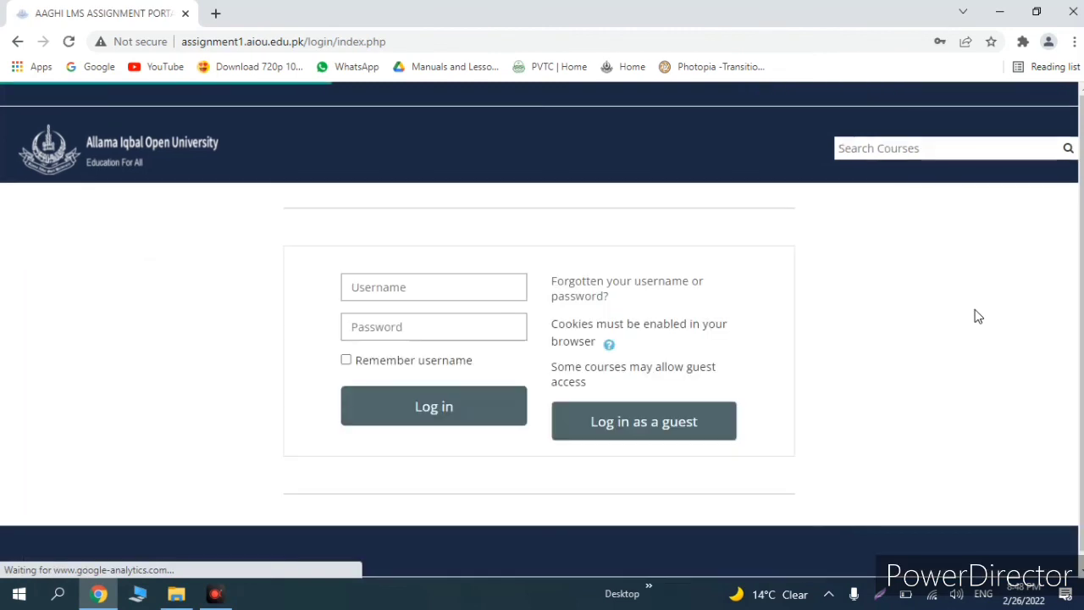